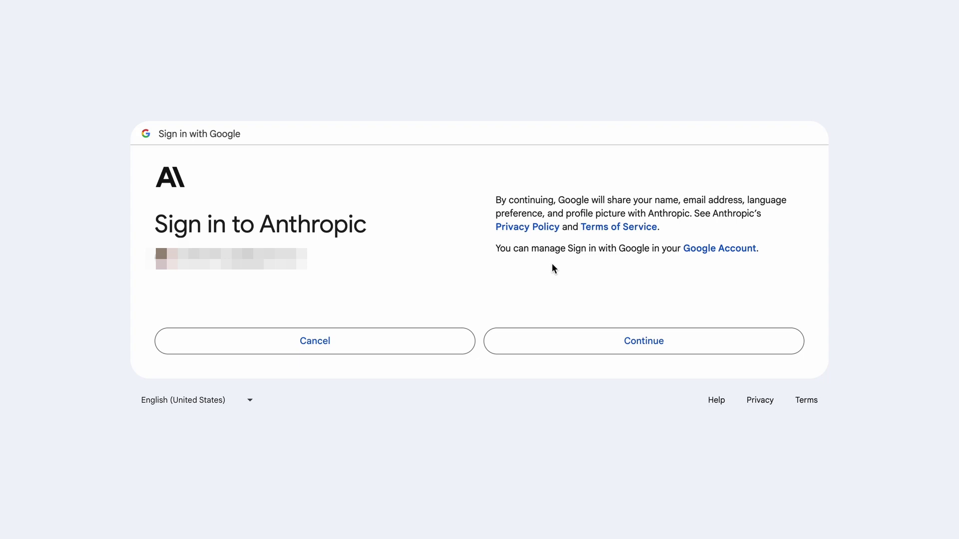
- Continue the Google sign-in to Claude.ai and dismiss the resulting login error
left_click(597, 346)
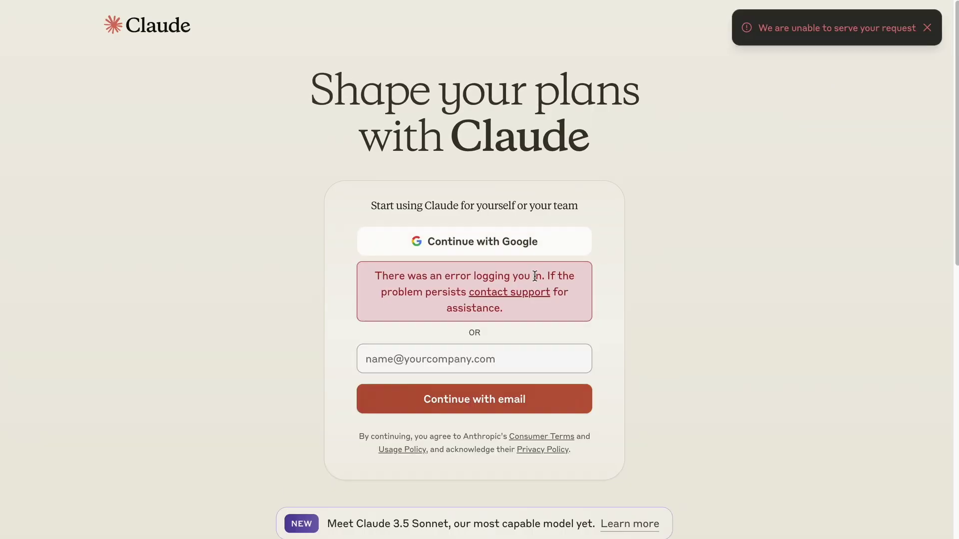
left_click(929, 40)
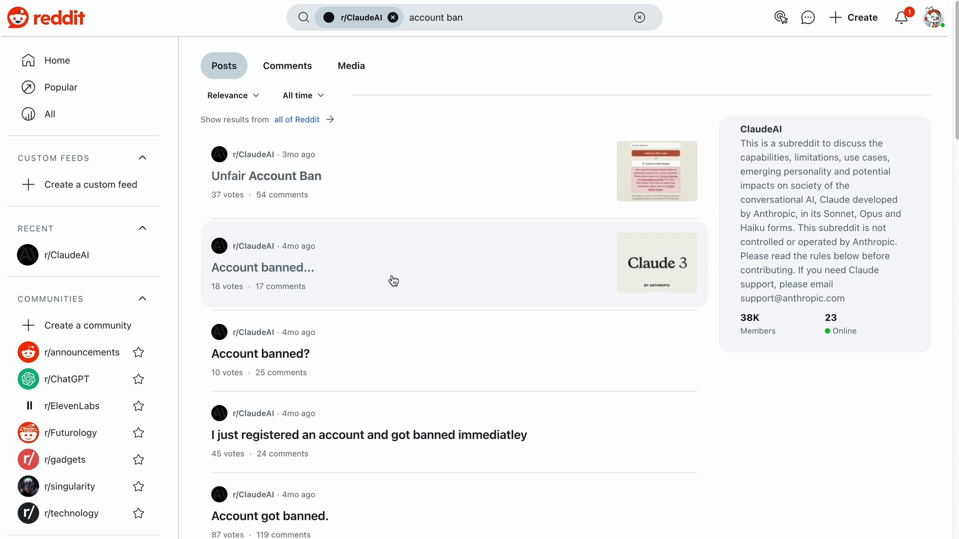
- Open the 'Unfair Account Ban' post from the r/ClaudeAI search results
left_click(656, 185)
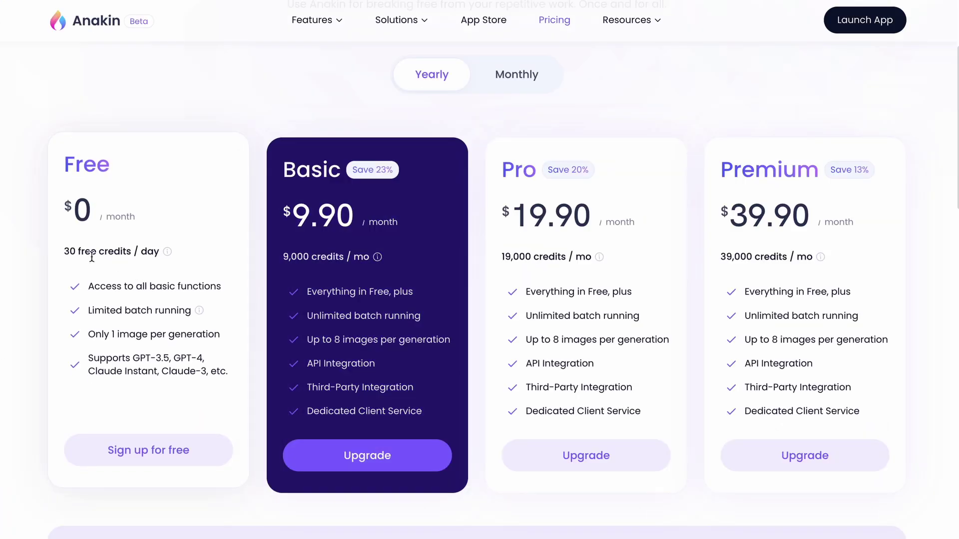
- Highlight the Free plan's '30 free credits / day' line, then launch the Anakin.ai app
left_click_drag(63, 255, 174, 257)
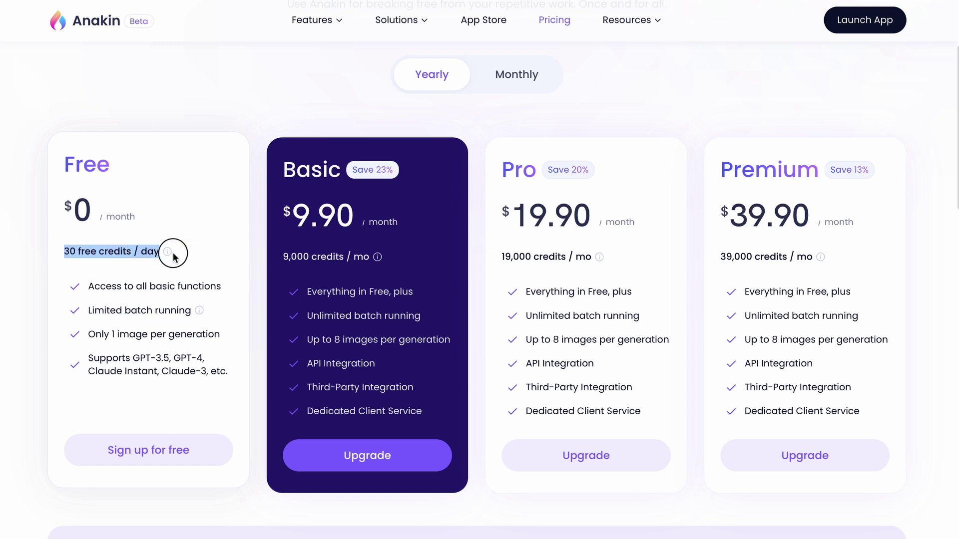
mouse_move(173, 260)
left_click(264, 104)
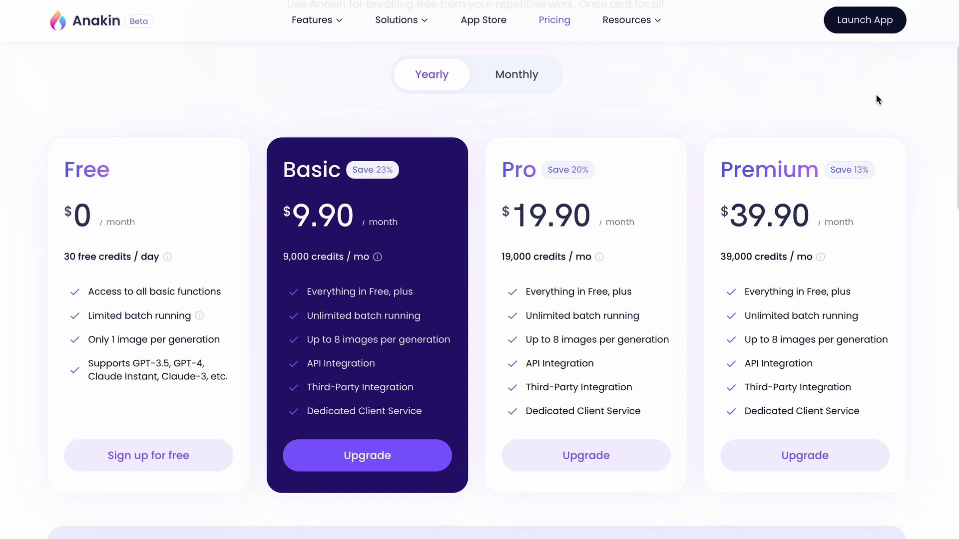
left_click(862, 20)
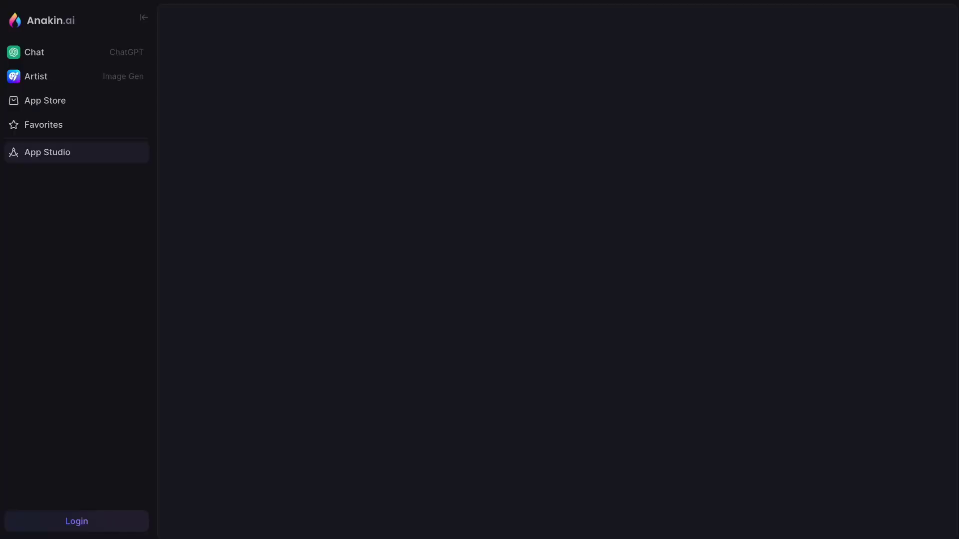
- Log in to Anakin.ai with the Google account
left_click(77, 523)
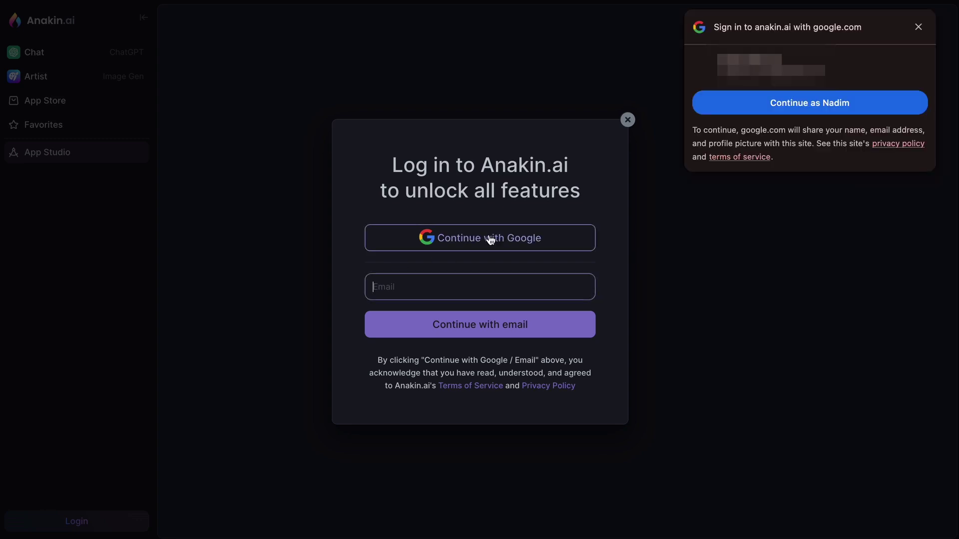
left_click(774, 106)
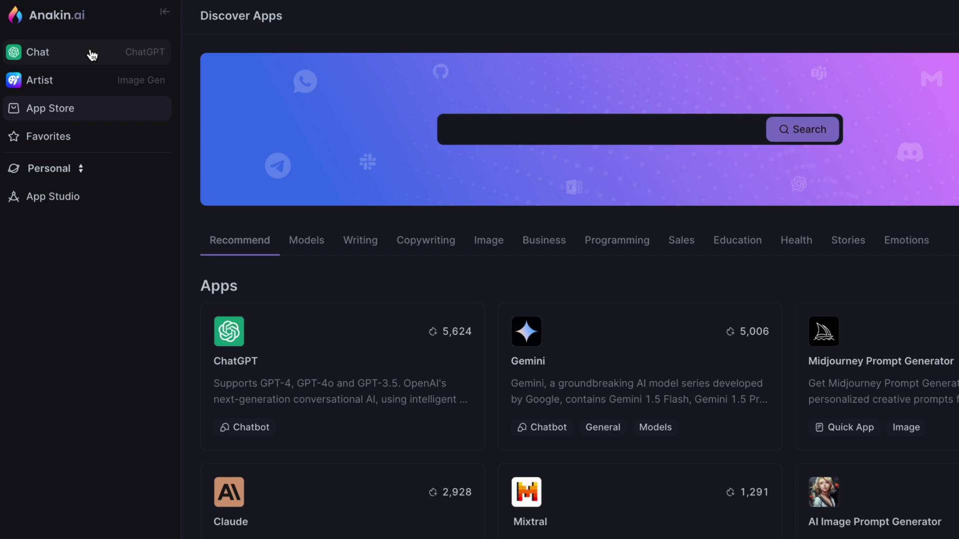
- Ask Claude 3.5 Sonnet in Chat for a 60-second YouTube Shorts script on 5 fat-reducing exercises
left_click(83, 53)
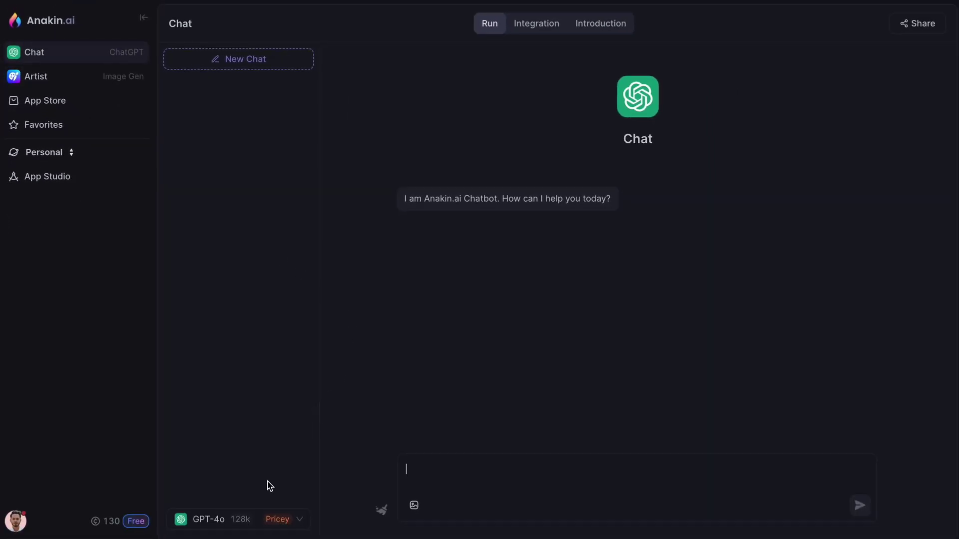
left_click(269, 520)
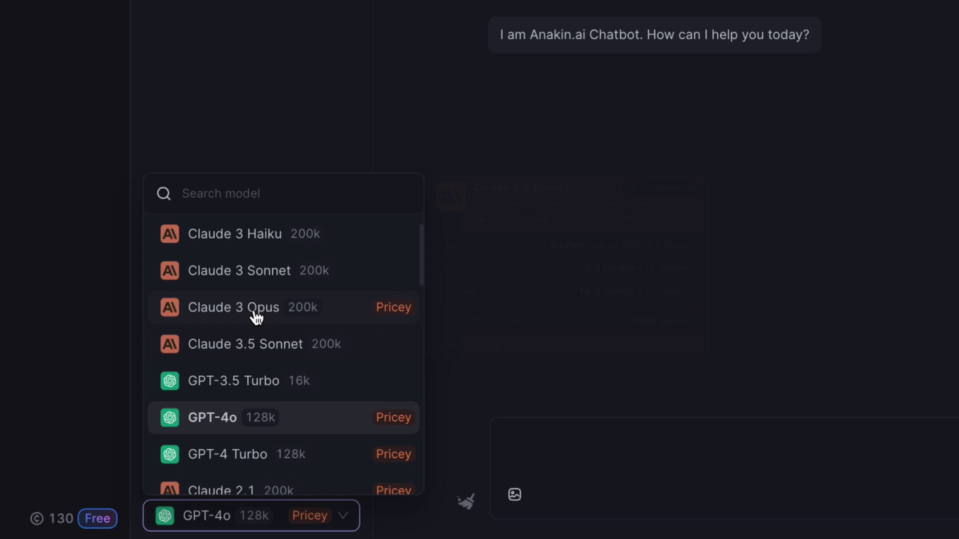
left_click(259, 350)
type("Write a 60 second short YouTube script for \"5 Excercises to Reduce Fat\"")
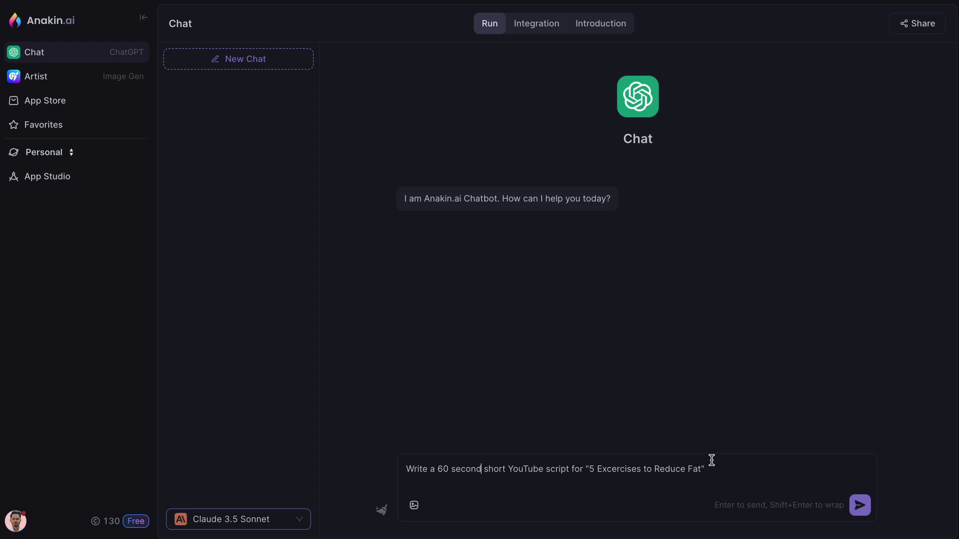
left_click(865, 511)
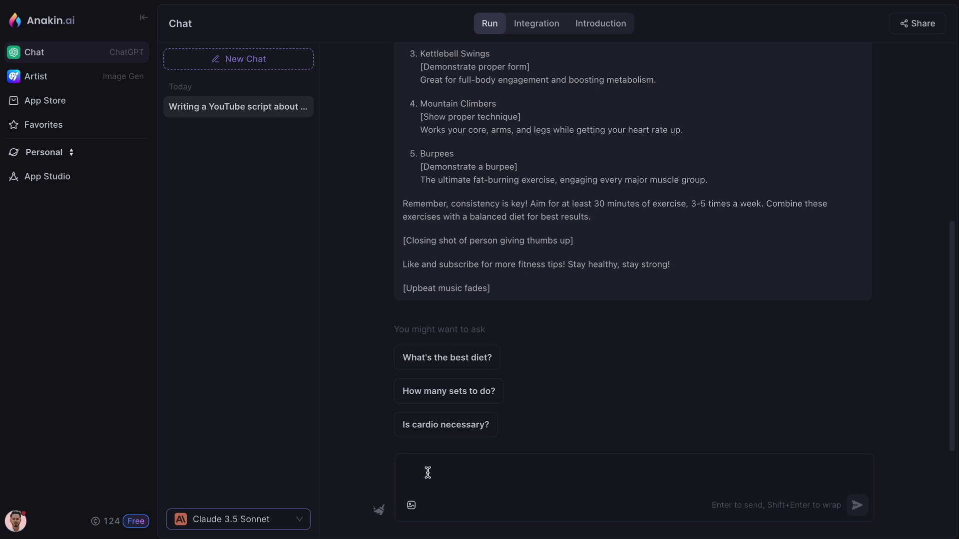
- Attach the phone-case image from Downloads and ask Claude for a 20-word Facebook caption
left_click(413, 505)
left_click(153, 145)
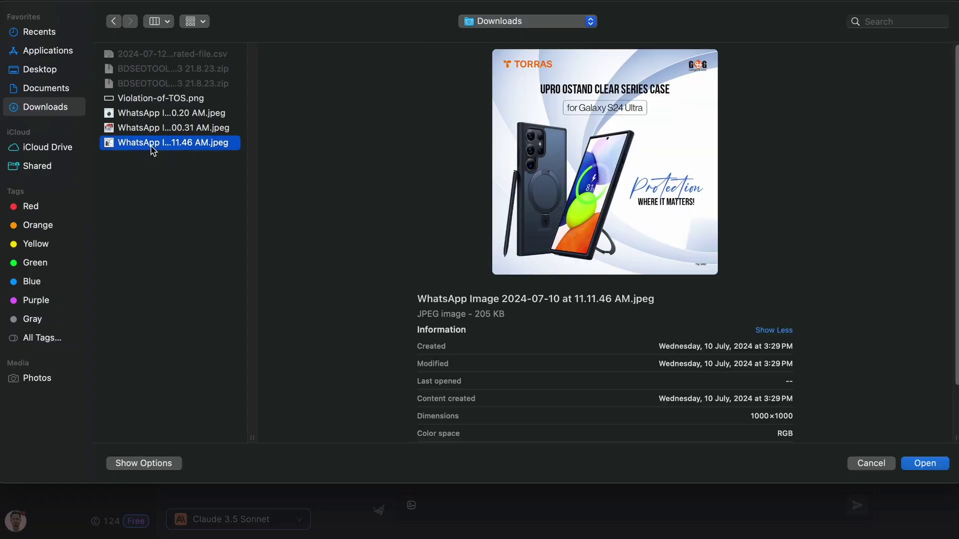
left_click(945, 469)
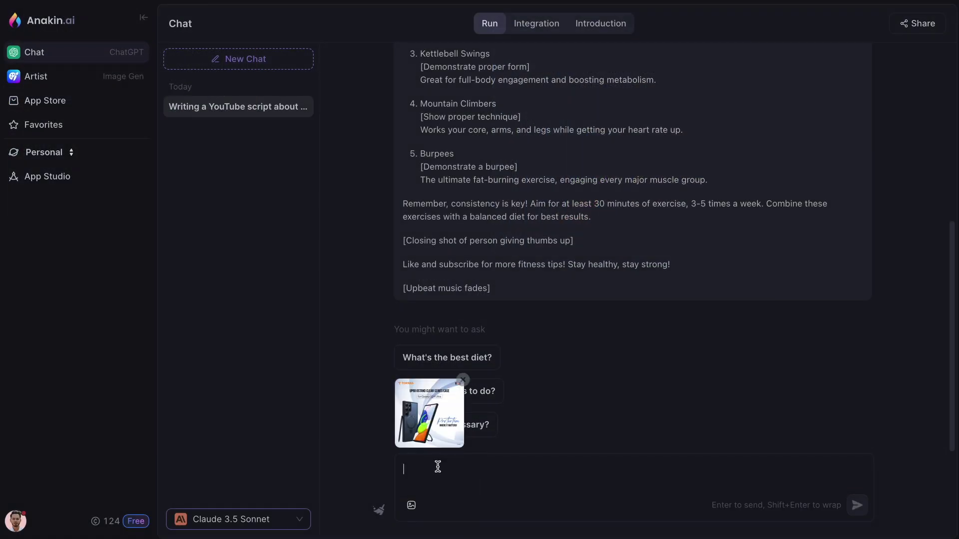
type("Write a short 20 words facebook caption for this image")
key("Return")
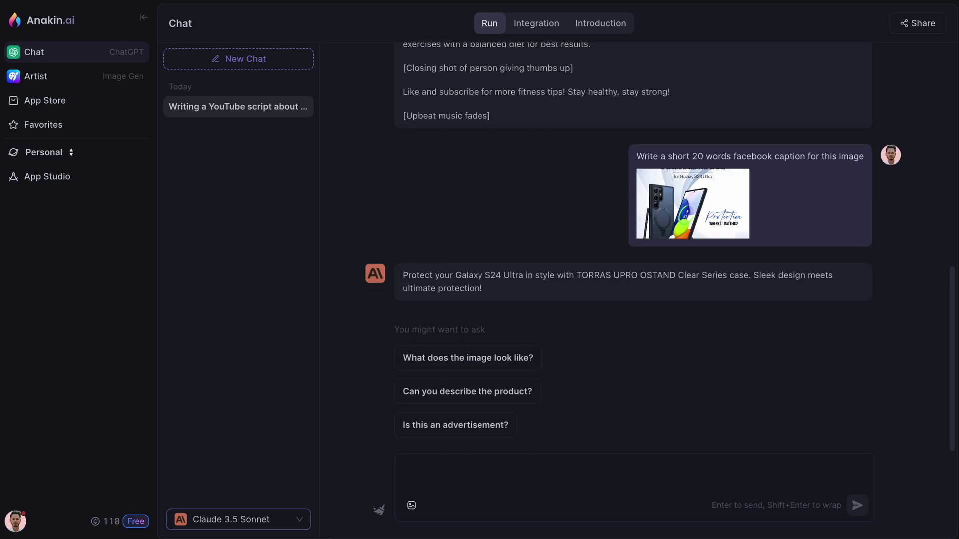
- Scroll through the full chat model list and close it, keeping Claude 3.5 Sonnet
left_click(299, 520)
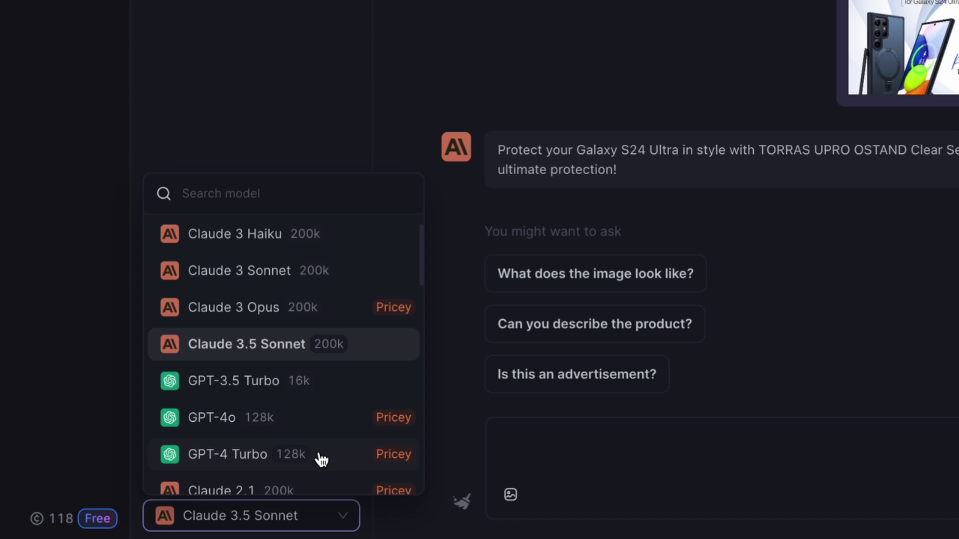
mouse_move(296, 427)
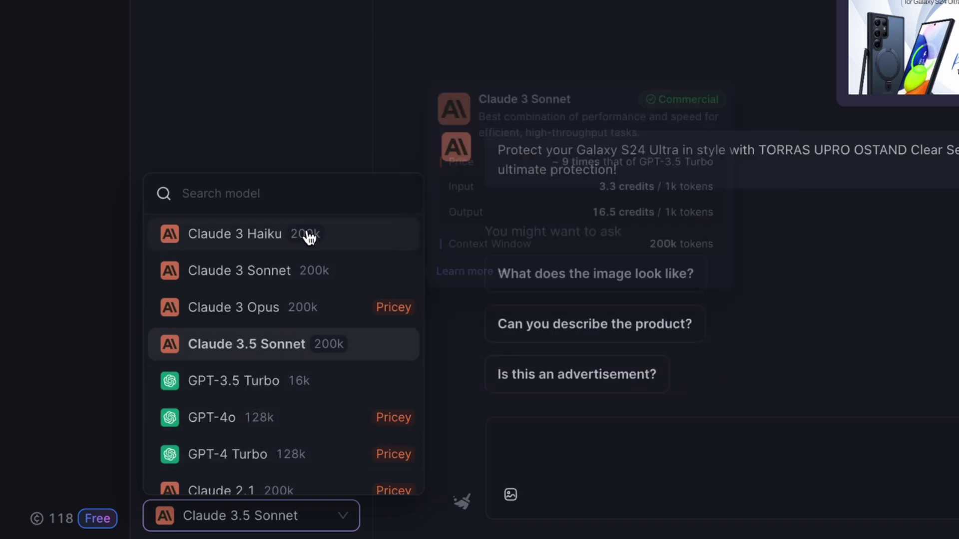
mouse_move(335, 272)
scroll(336, 272, "down", 5)
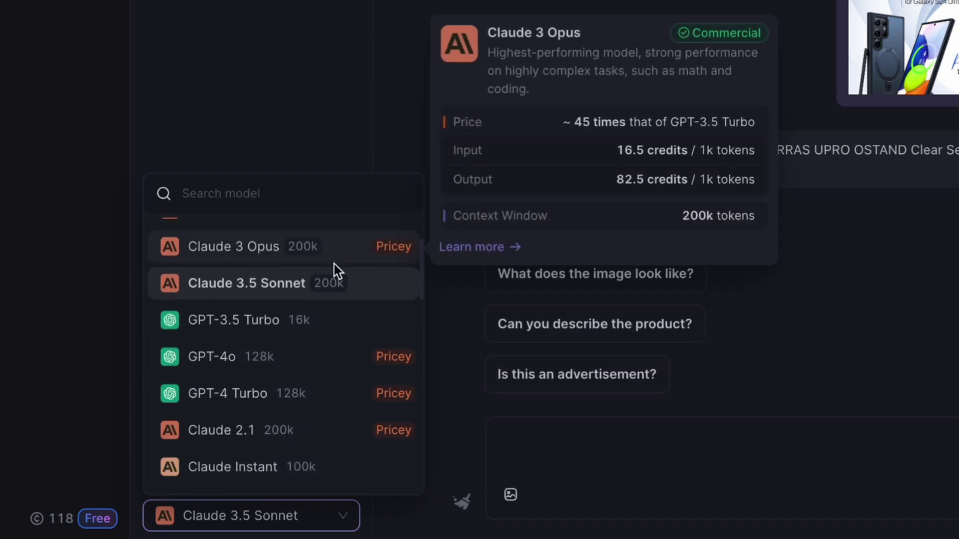
scroll(336, 272, "down", 6)
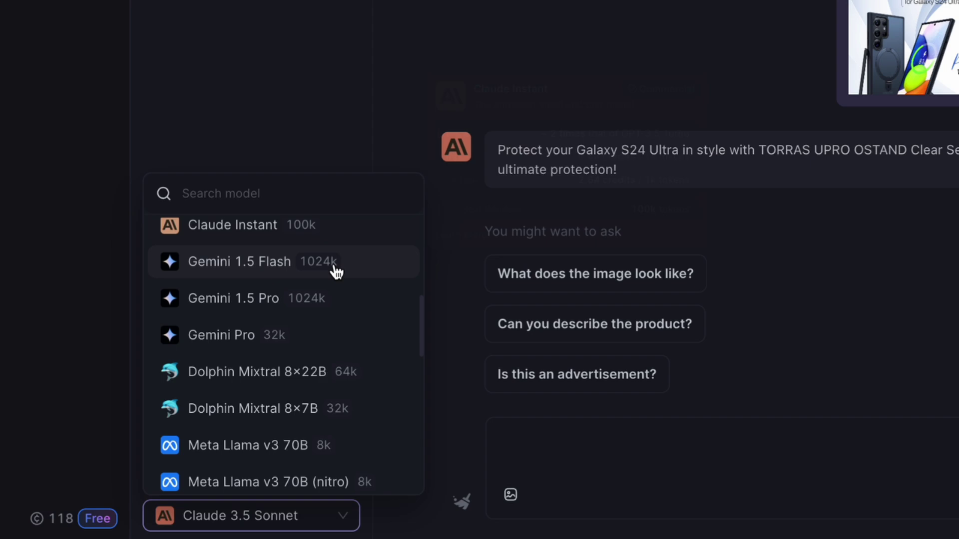
scroll(336, 272, "down", 10)
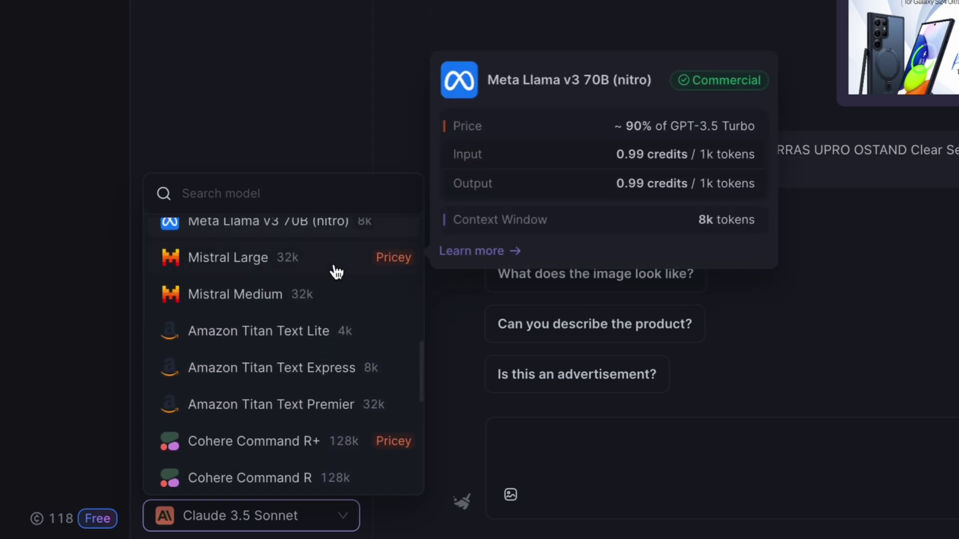
scroll(335, 273, "down", 8)
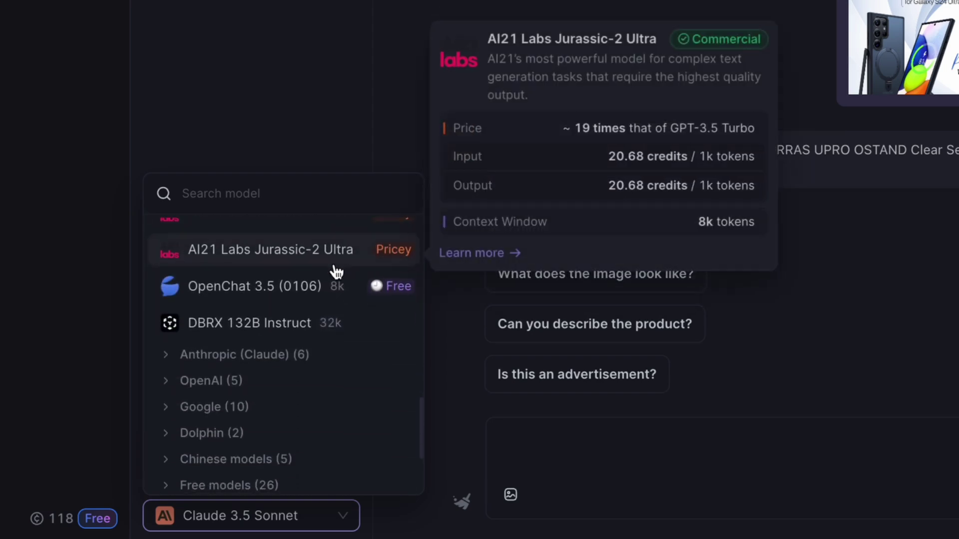
scroll(334, 294, "down", 2)
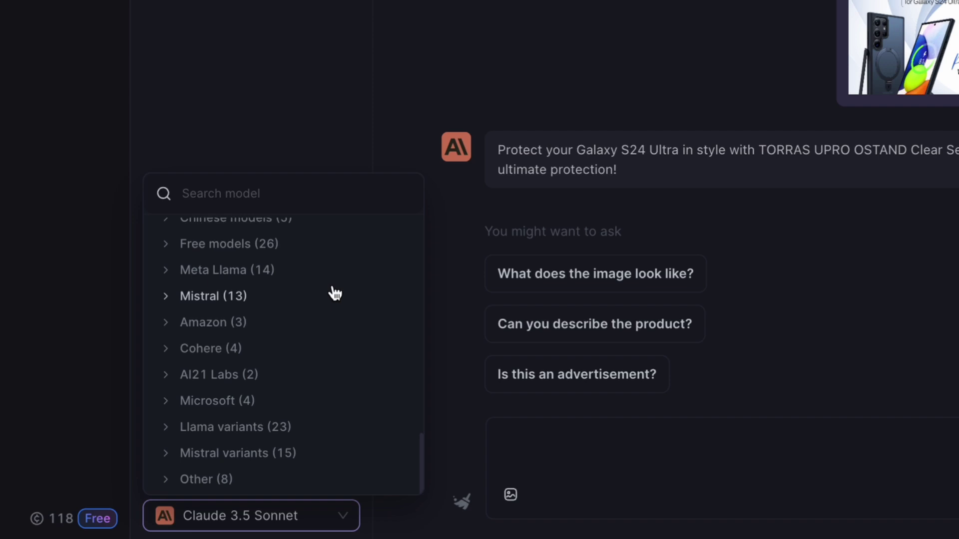
left_click(348, 524)
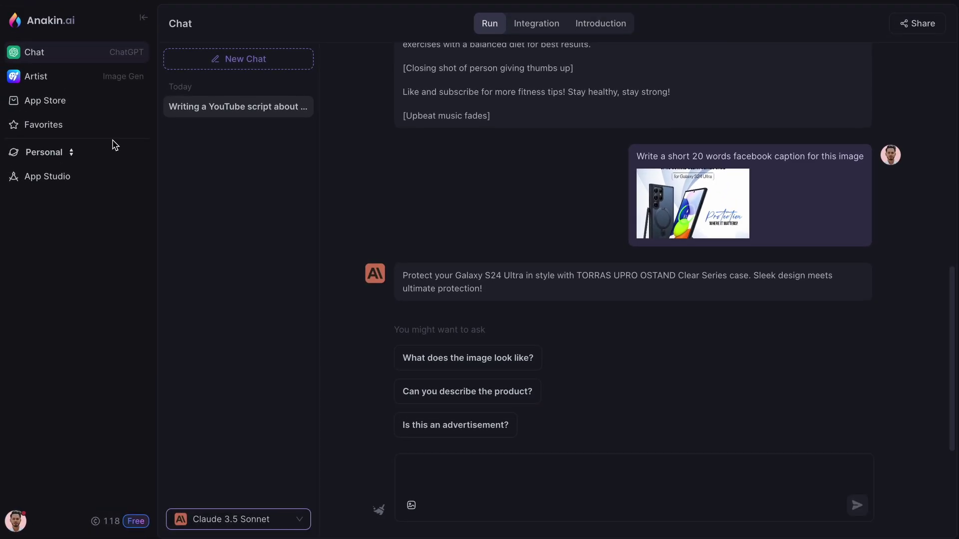
- In Artist, generate 'a beautiful girl in a flower garden' with SD XL Base 1.0
left_click(63, 80)
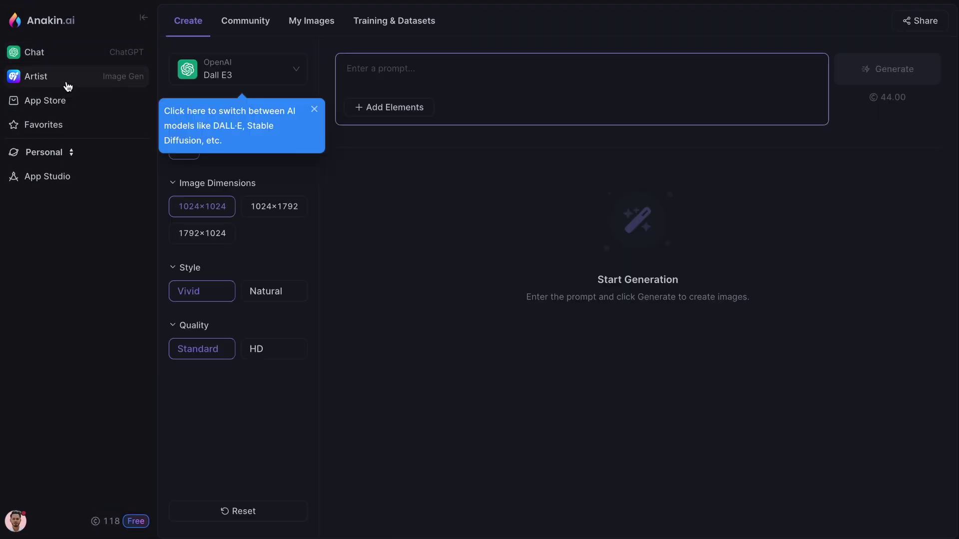
left_click(312, 110)
left_click(287, 71)
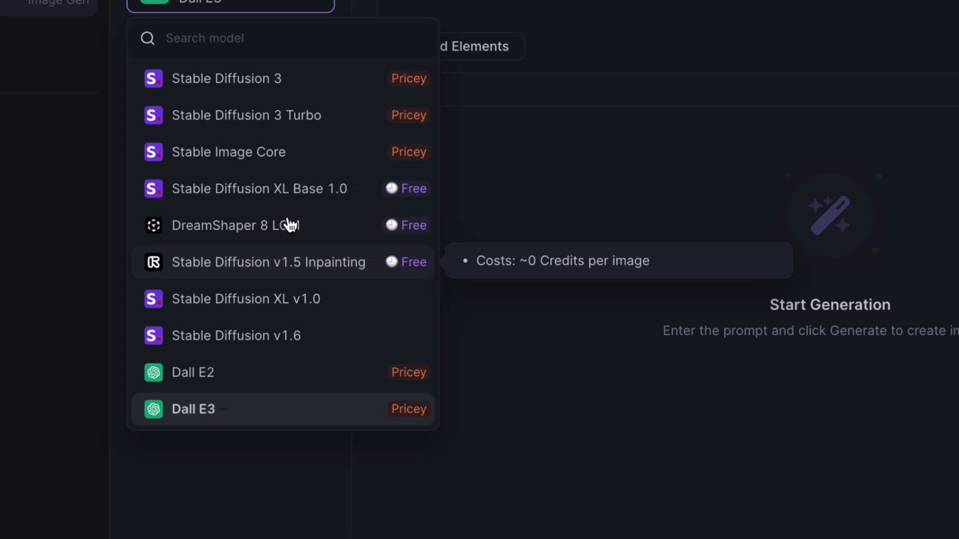
left_click(280, 198)
left_click(427, 45)
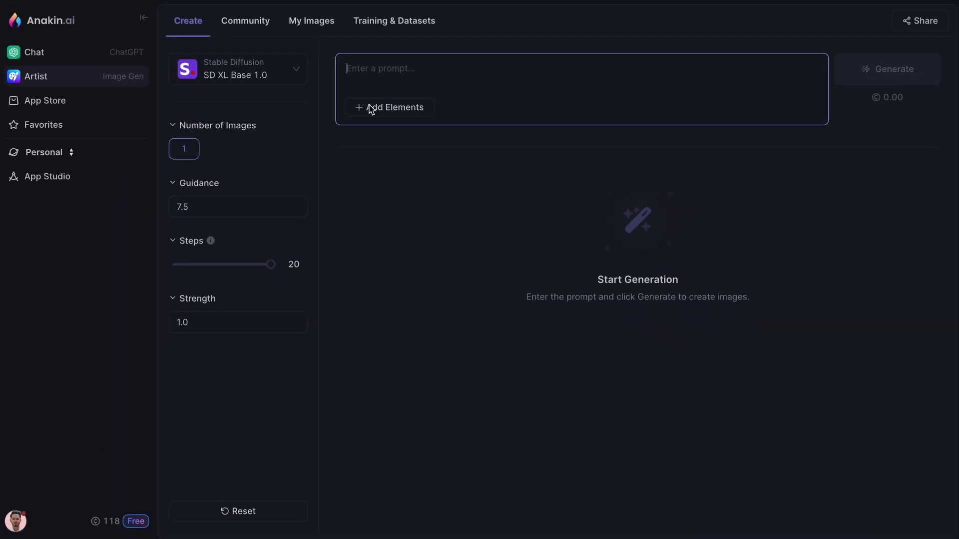
type("a beautiful girl i")
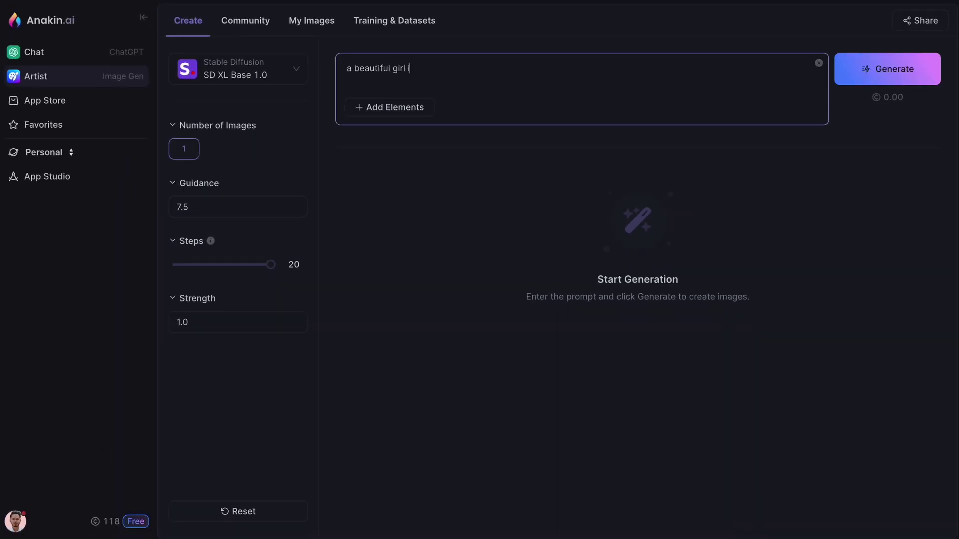
type("n a flower garden")
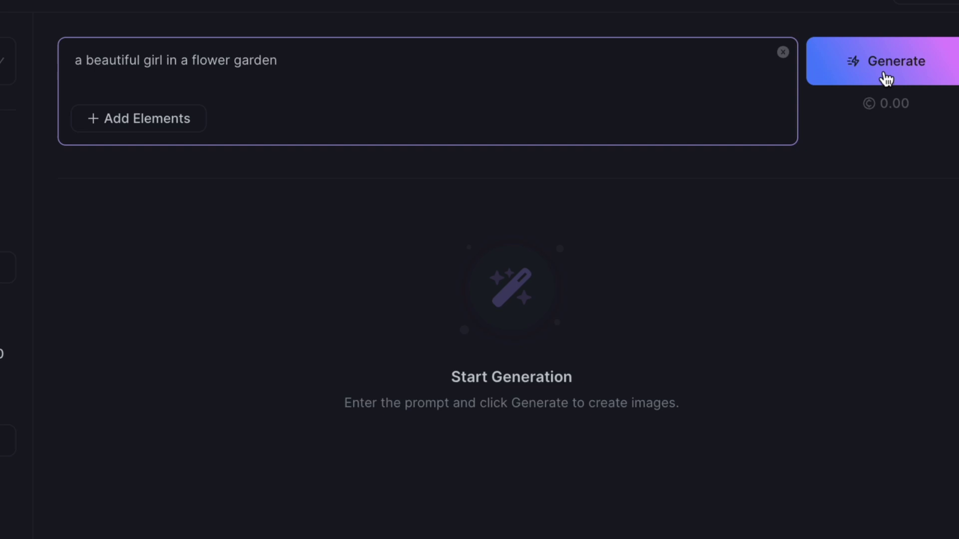
left_click(891, 73)
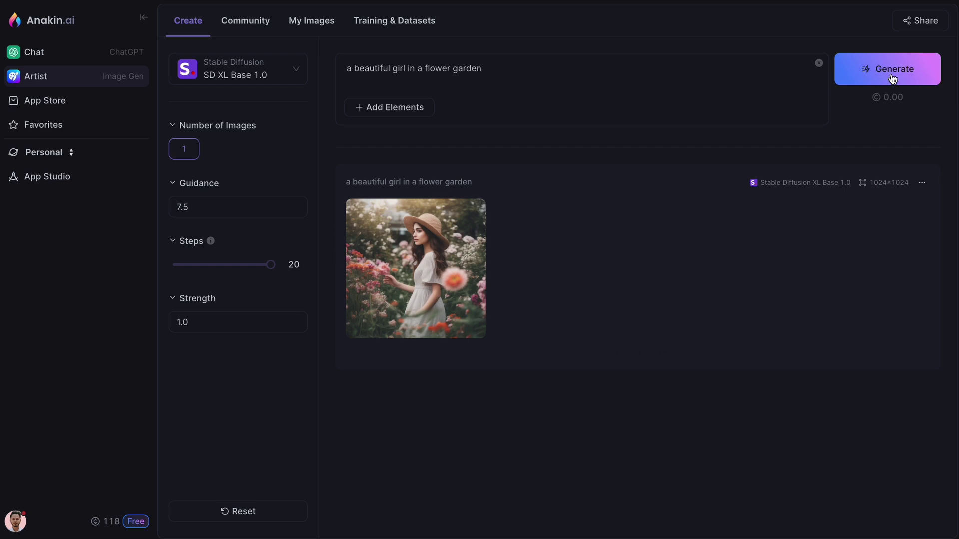
- Browse the App Store's Models, Writing, Copywriting and Image categories
left_click(64, 107)
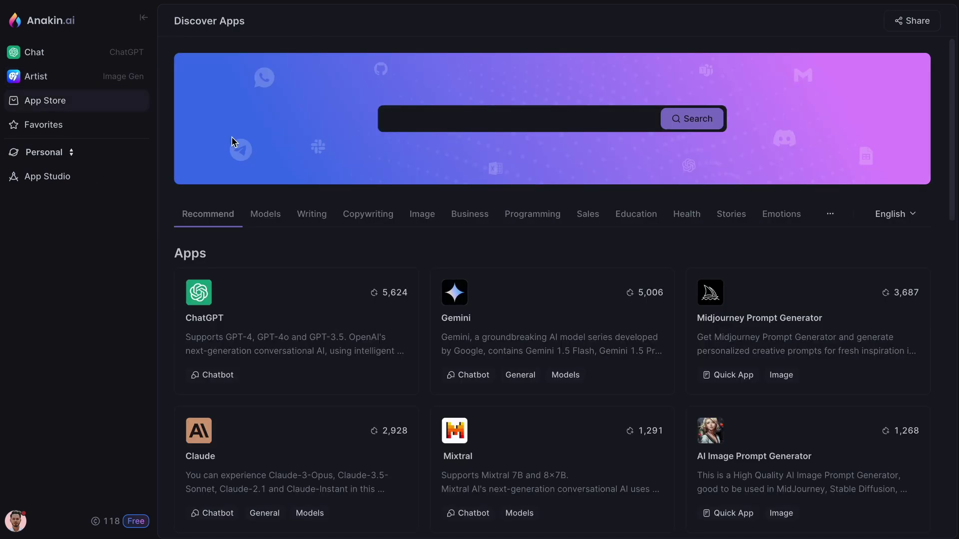
left_click(265, 213)
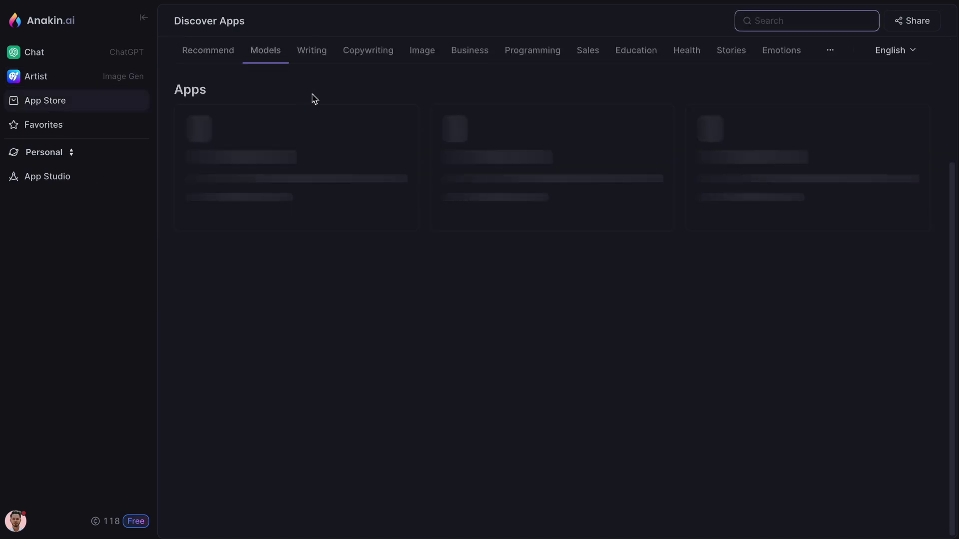
left_click(315, 52)
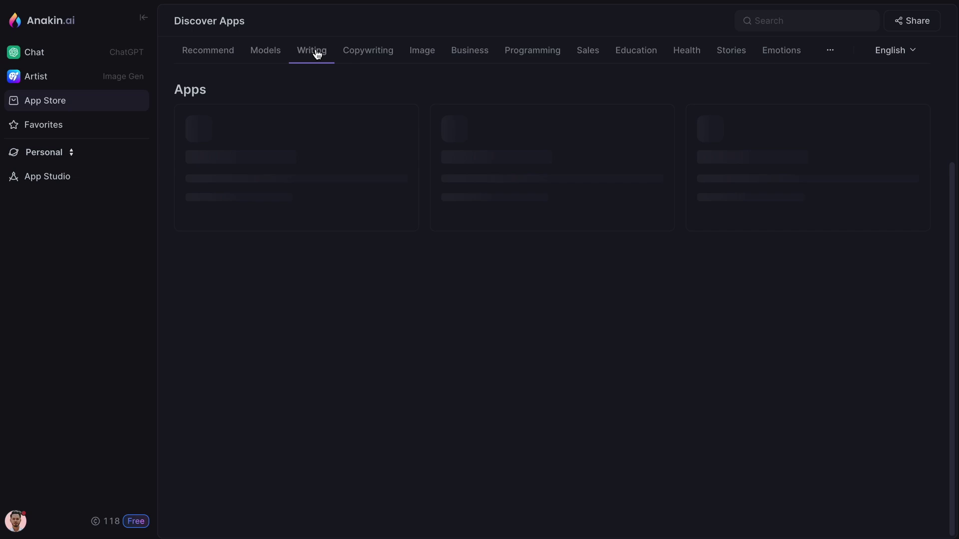
left_click(369, 53)
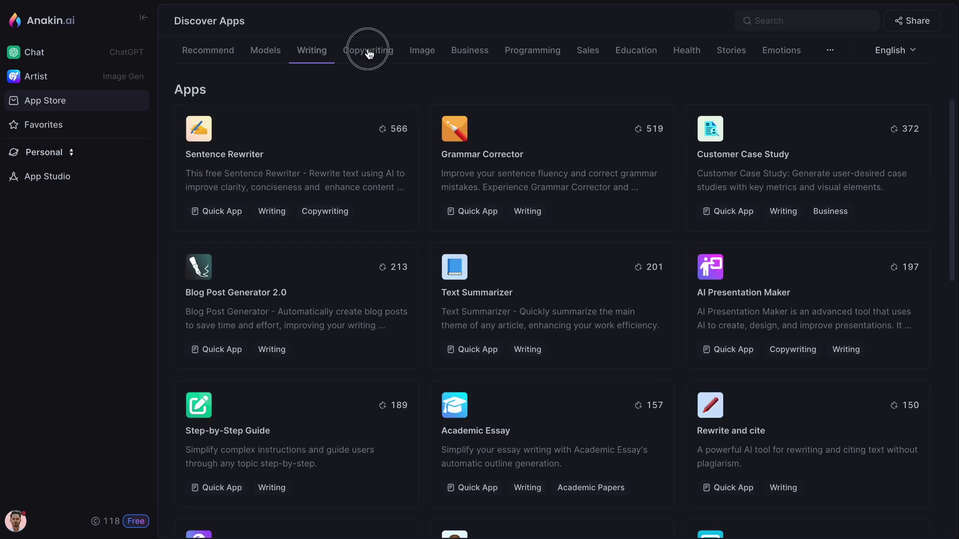
left_click(416, 49)
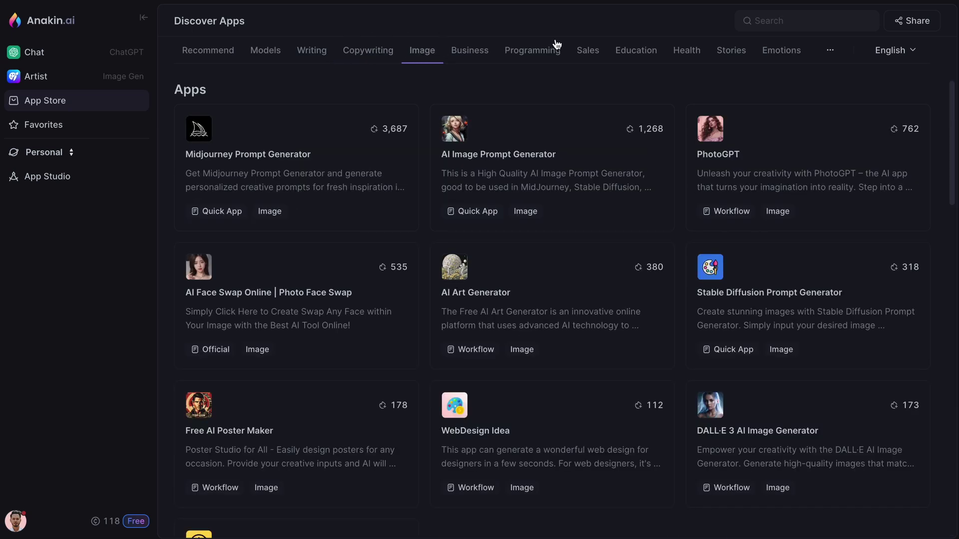
- Search 'content to audio' and start using the Generate Audio From Content app
left_click(773, 18)
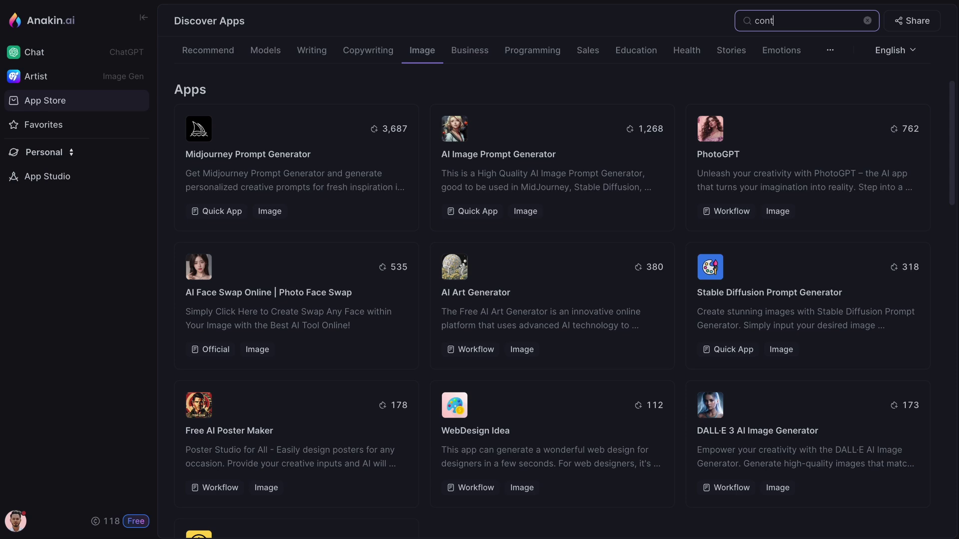
type("content to audio")
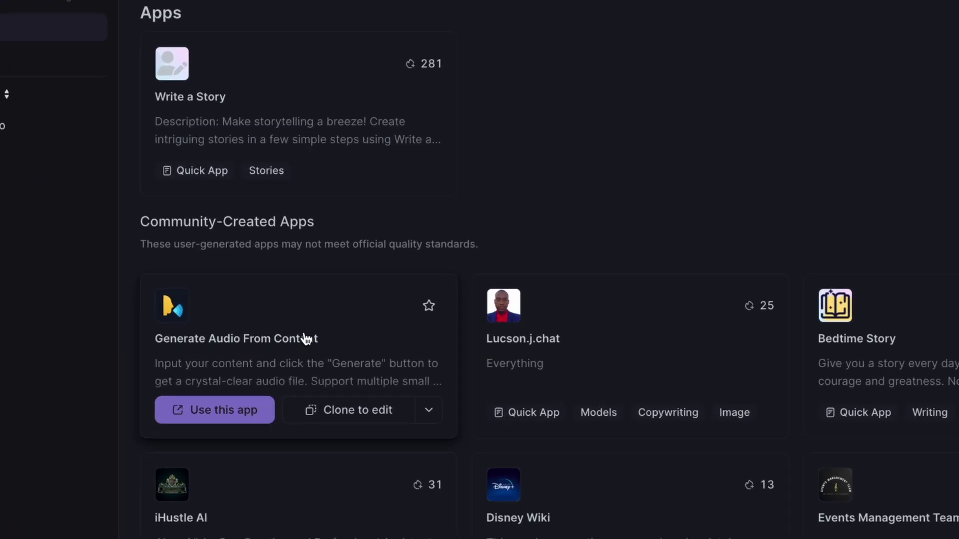
left_click(307, 335)
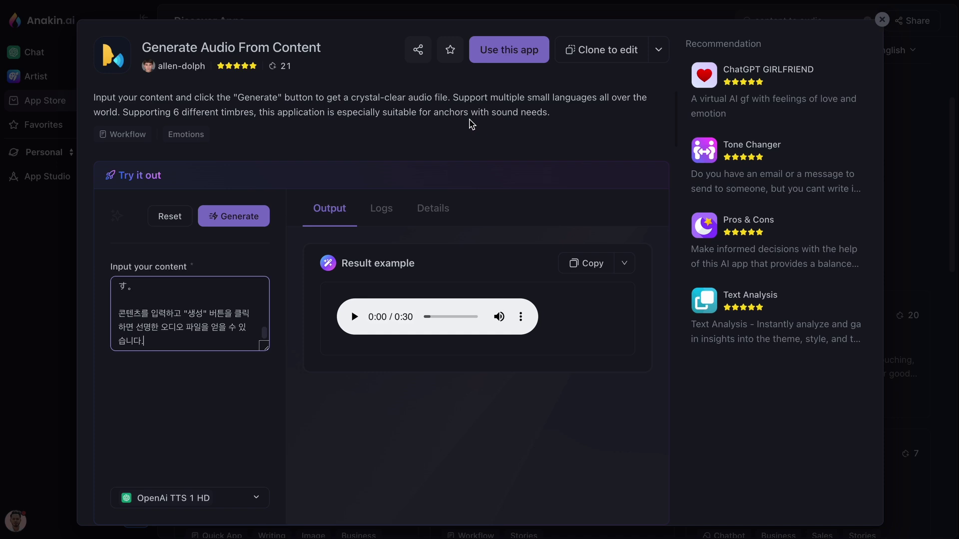
left_click(509, 60)
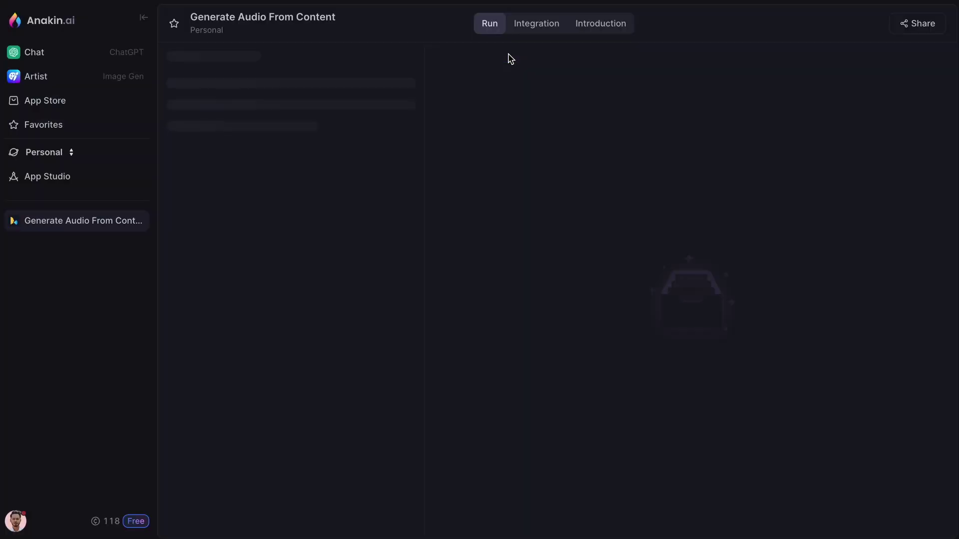
- Paste the Claude 3.5 Sonnet paragraph, generate audio and play the 16-second clip
left_click(405, 158)
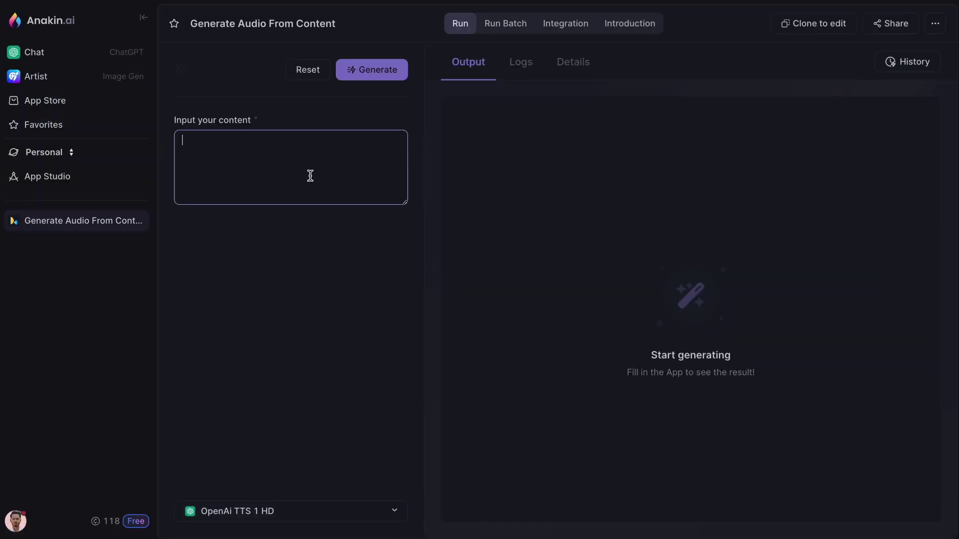
type("Claude 3.5 Sonnet operates at twice the speed of Claude 3 Opus. This performance boost, combined with cost-effective pricing, makes Claude 3.5 Sonnet ideal for complex tasks such as context-sensitive customer support and orchestrating multi-step workflows.")
scroll(366, 189, "up", 3)
left_click(374, 75)
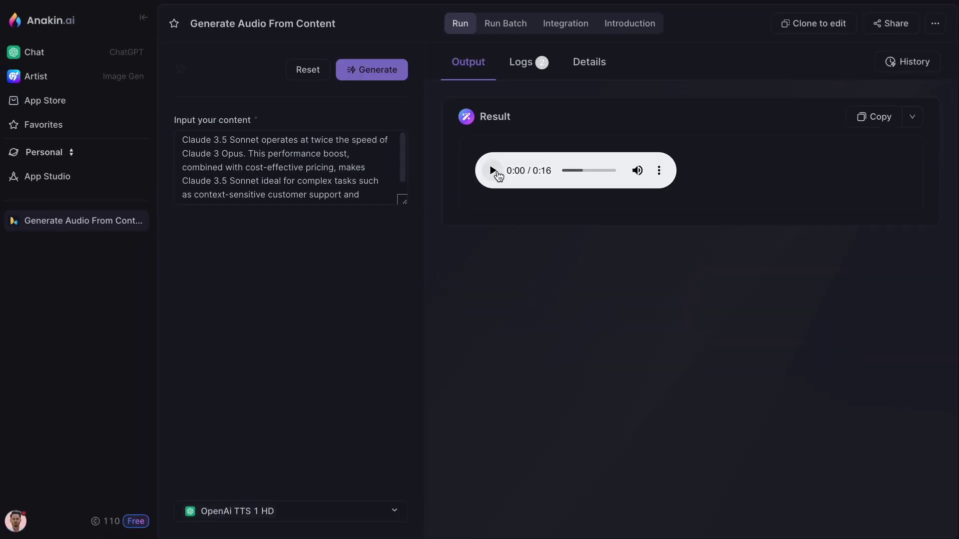
left_click(494, 171)
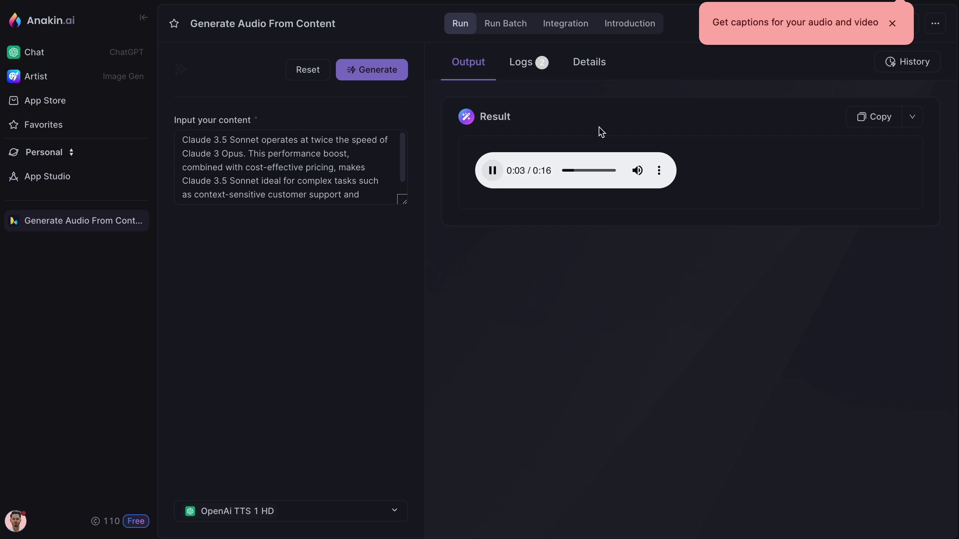
left_click(892, 24)
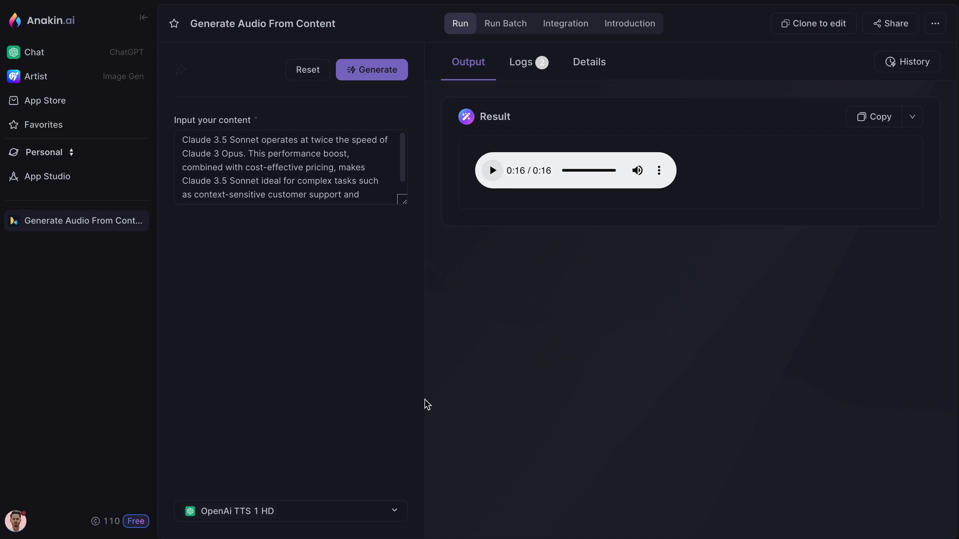
- Open the text-to-speech model settings and view the available voices
left_click(394, 511)
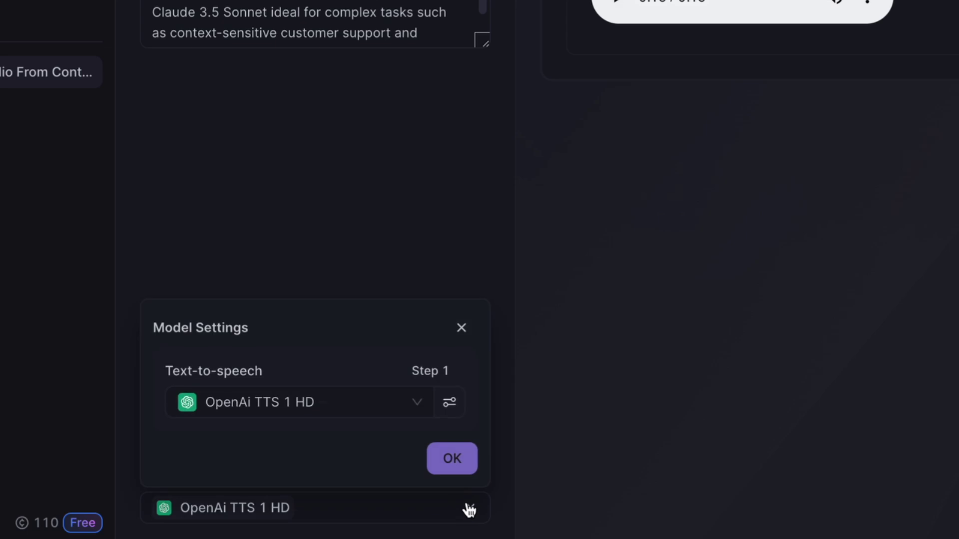
left_click(449, 404)
left_click(443, 402)
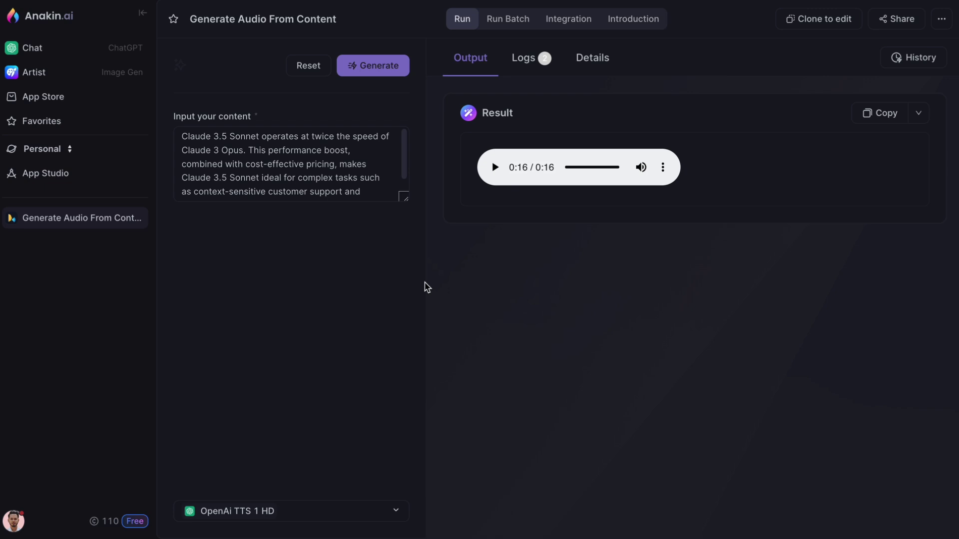
- Remove the audio app from the sidebar and start a Quick App named 'YouTube Shorts Script Writer powered by Claude 3.5 Sonnet'
left_click(43, 179)
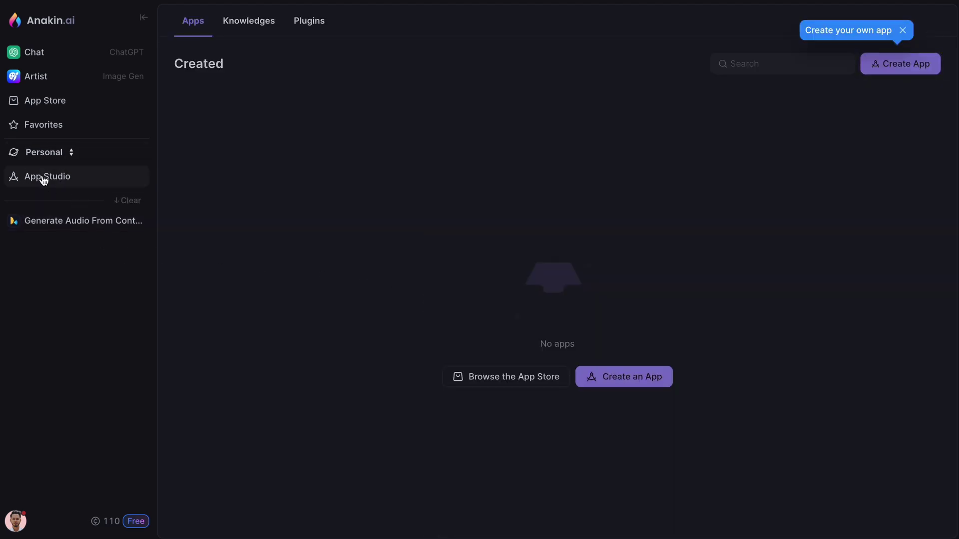
left_click(141, 223)
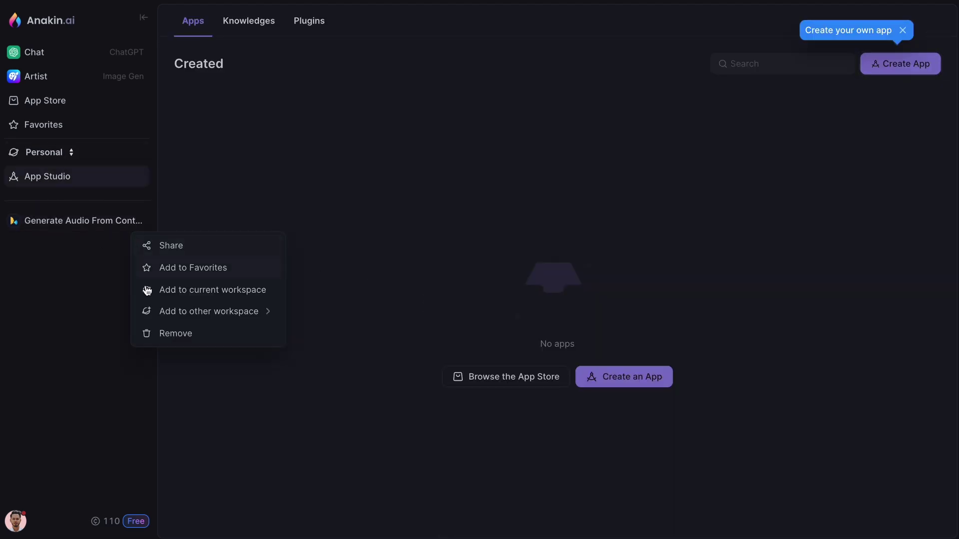
left_click(160, 333)
left_click(607, 383)
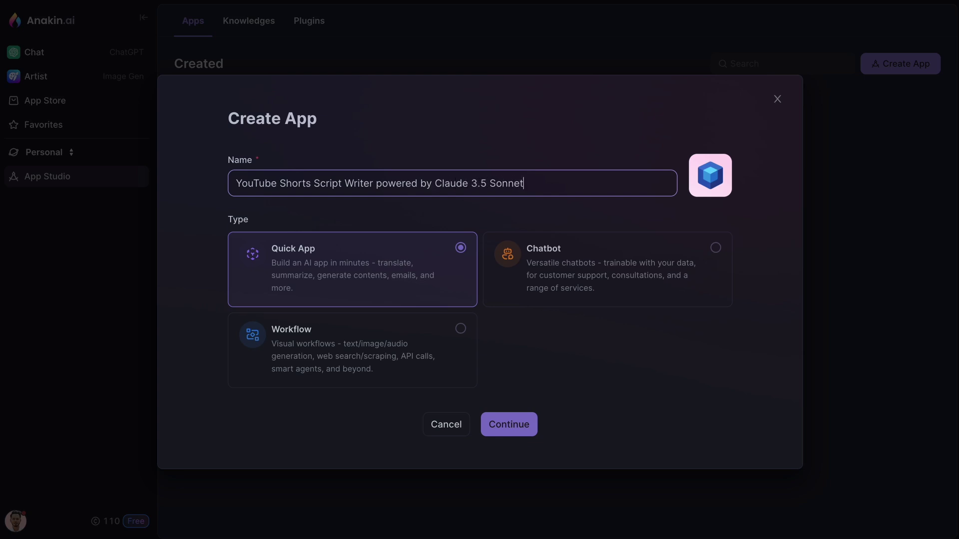
left_click(331, 276)
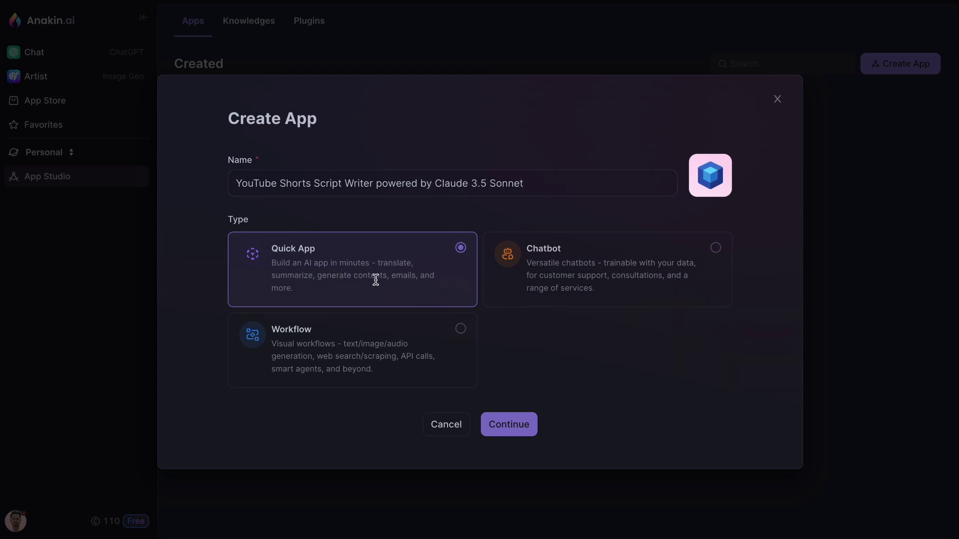
- Paste the script-writer prompt with the {{Inputs1}} variable and set the model to Claude 3.5 Sonnet
left_click(509, 425)
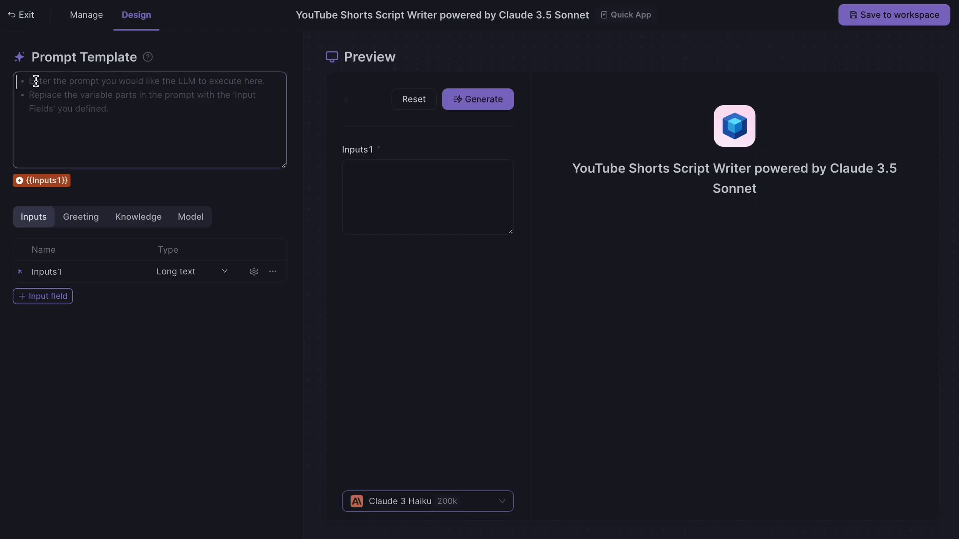
left_click(35, 80)
type("Act as a professional YouTube Short Script Writer. Given the input you will write an engaging 60 seconds long YouTube shorts video script.")
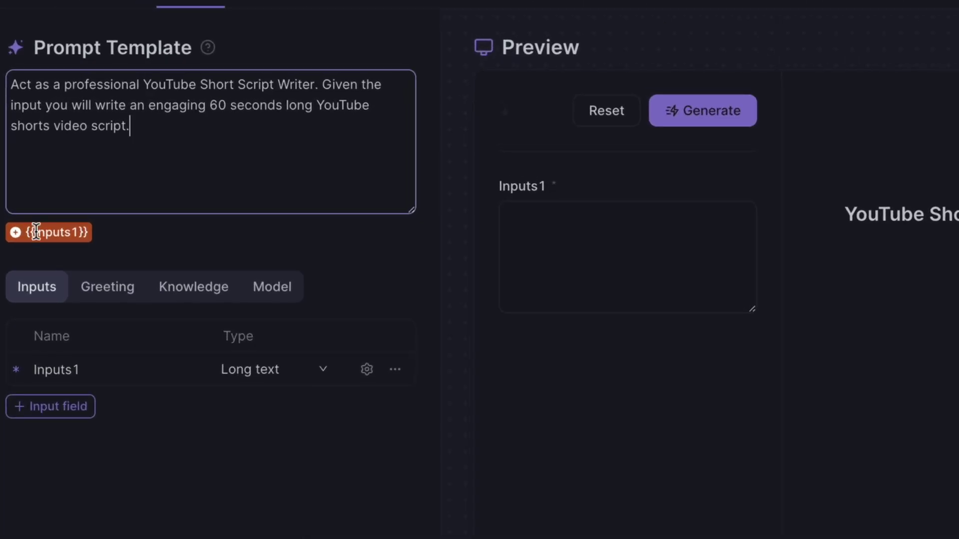
left_click(16, 232)
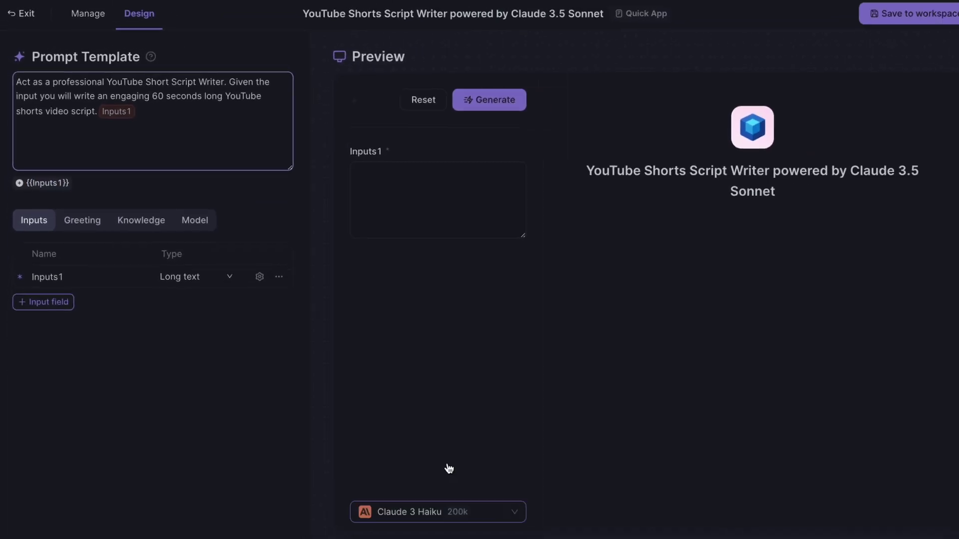
left_click(477, 506)
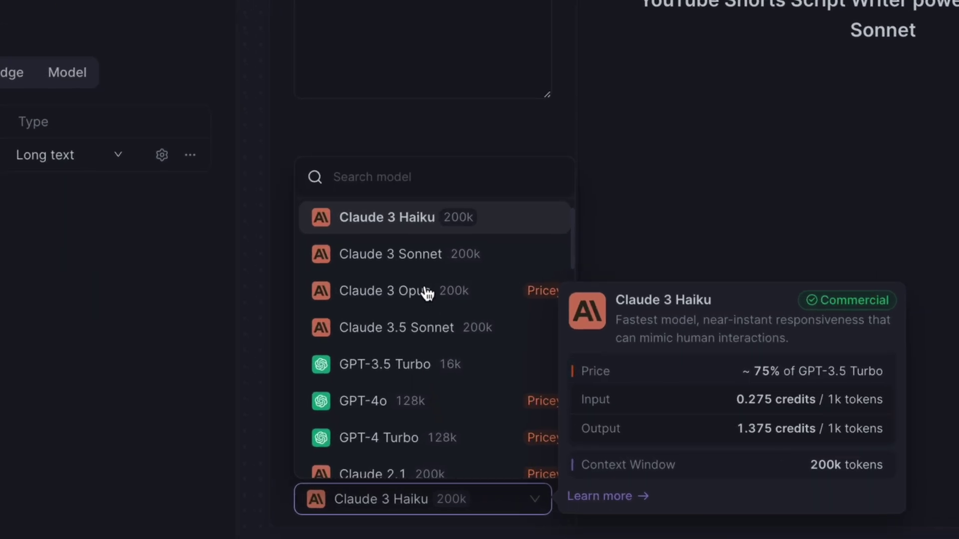
left_click(398, 330)
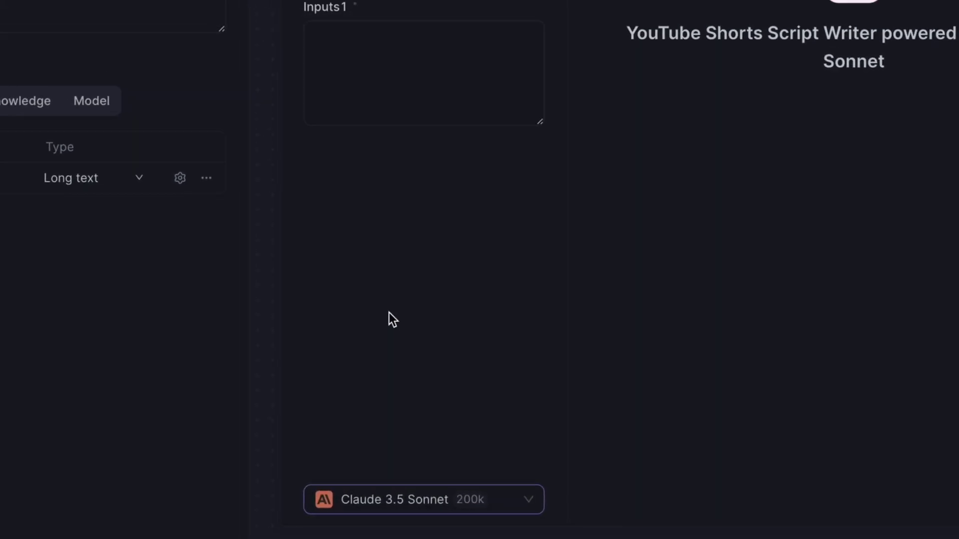
- Give the app a YouTube icon and save it to the workspace
left_click(84, 19)
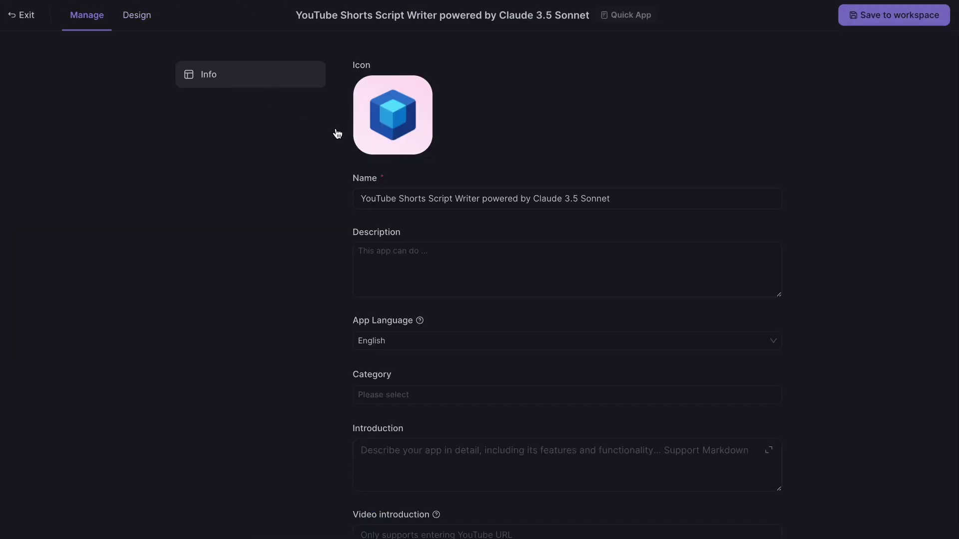
left_click(393, 102)
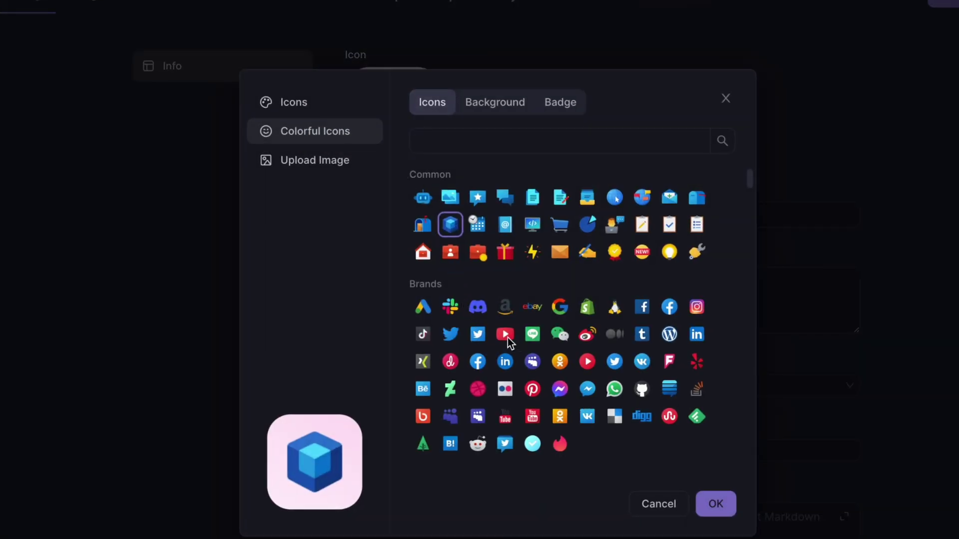
left_click(505, 334)
left_click(716, 504)
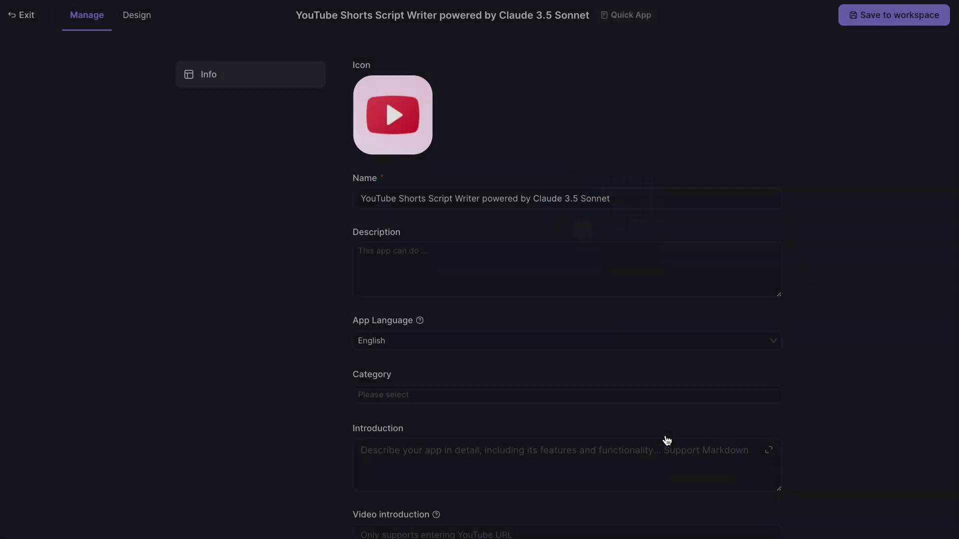
left_click(899, 21)
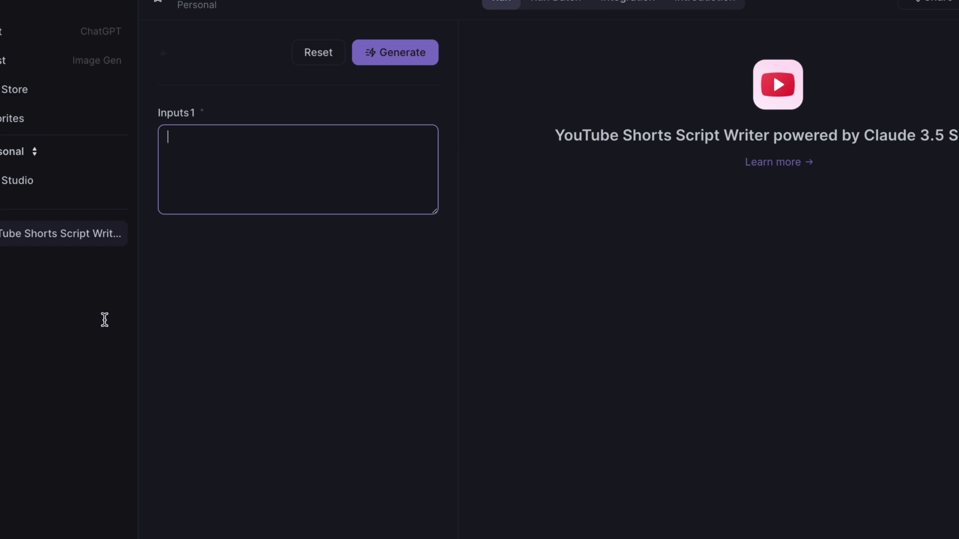
- Generate a Shorts script for '5 Healthy Breakfast Ideas' and scroll up to its title
type("5 Healthy Breakfast Ideas")
left_click(394, 53)
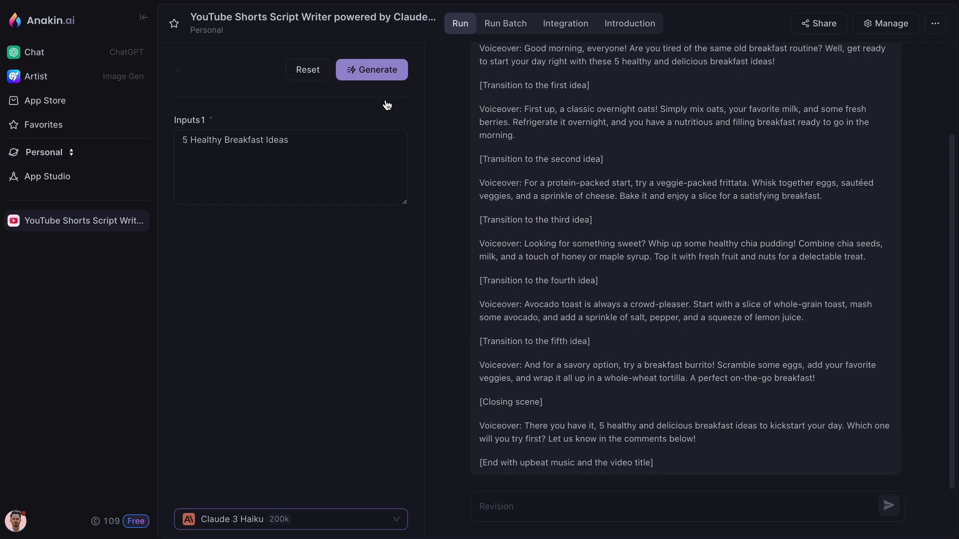
scroll(644, 377, "up", 5)
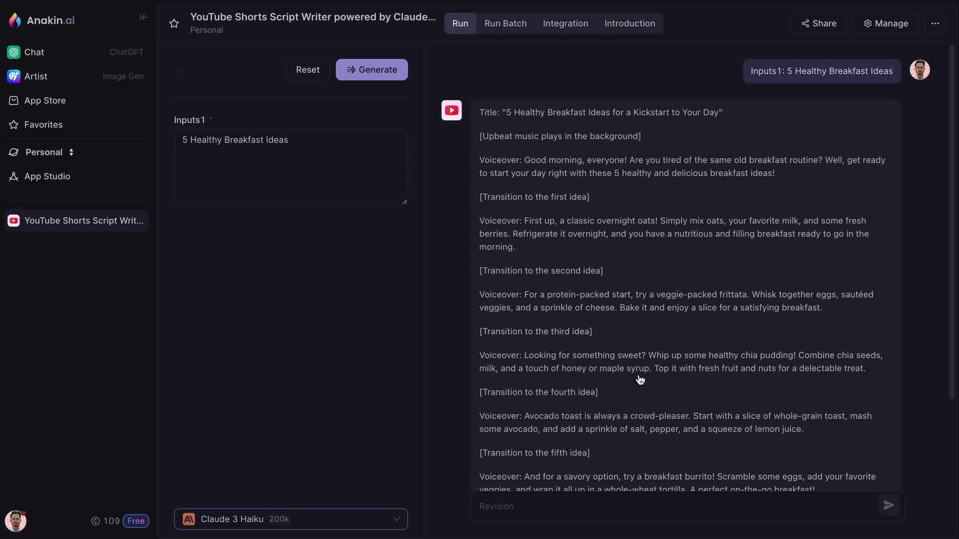
- Pick another model from the language-model list at the bottom of the form
left_click(387, 517)
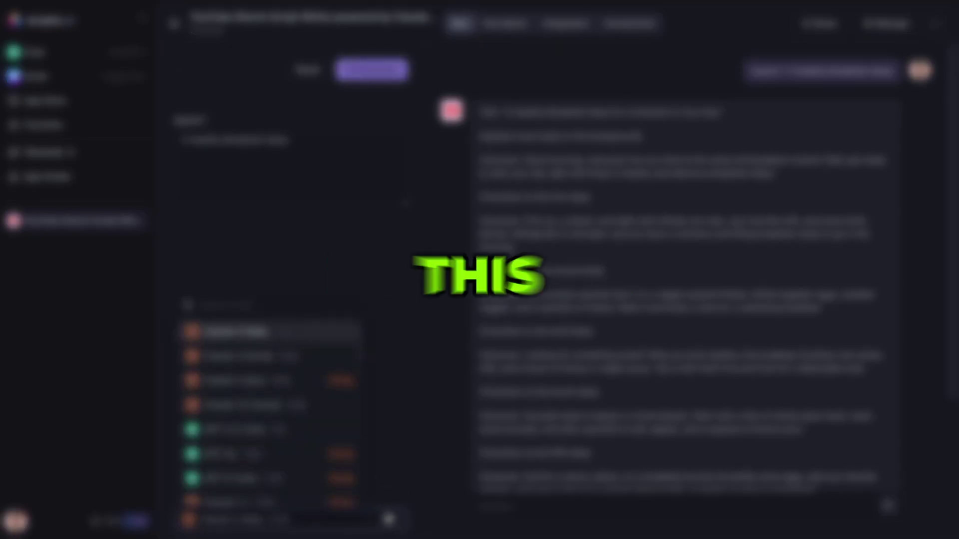
left_click(265, 409)
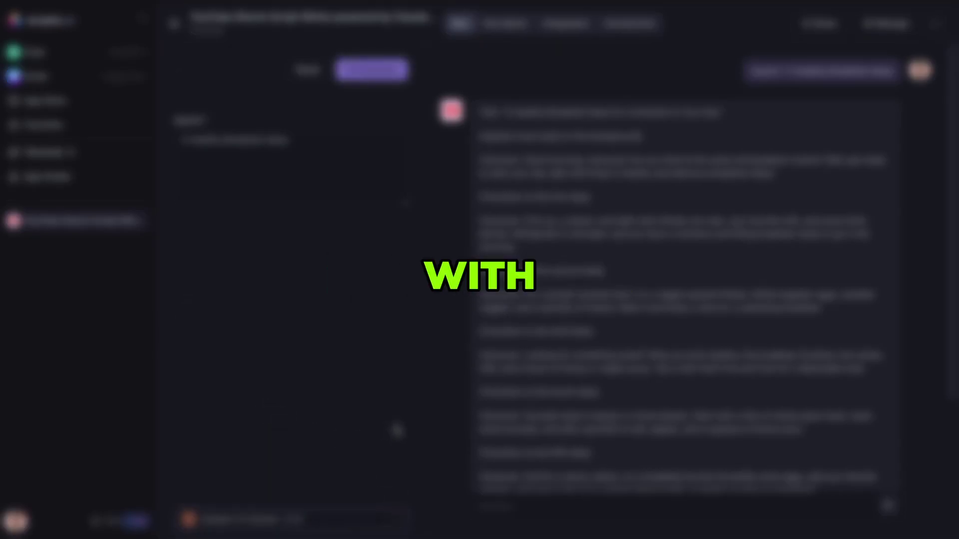